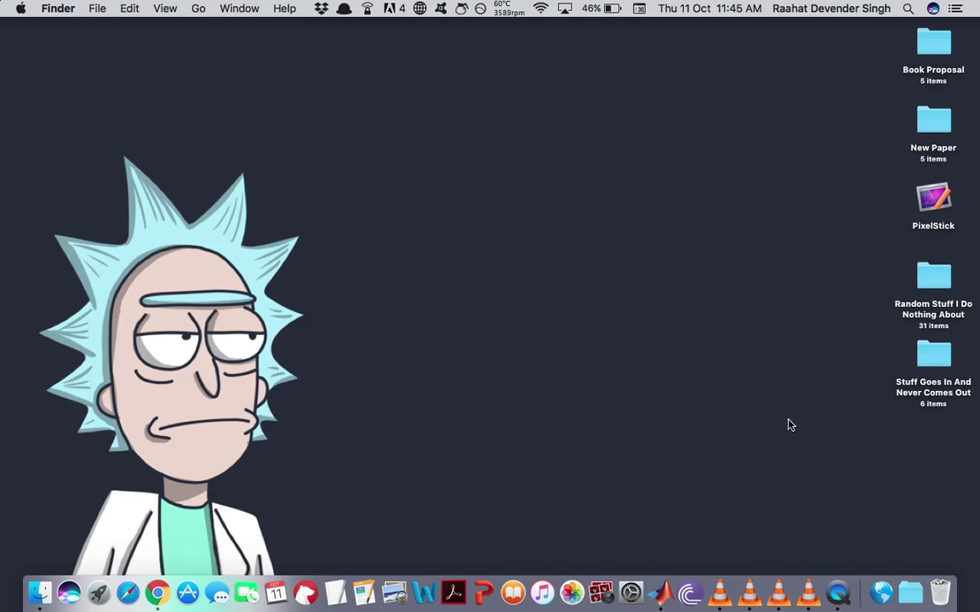
# Restore the original and tampered Television windows in VLC and play both side by side.
pyautogui.click(779, 593)
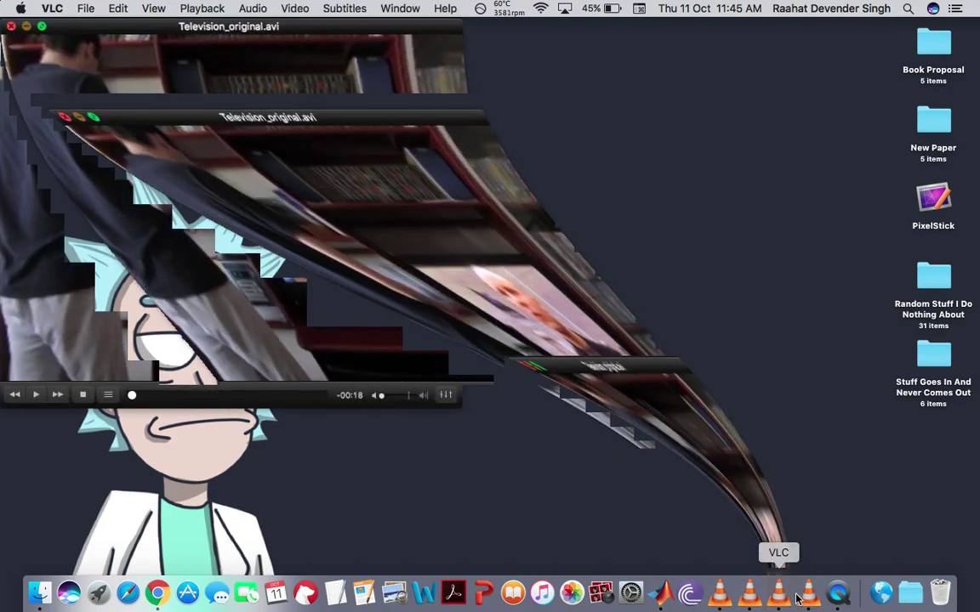
pyautogui.click(812, 595)
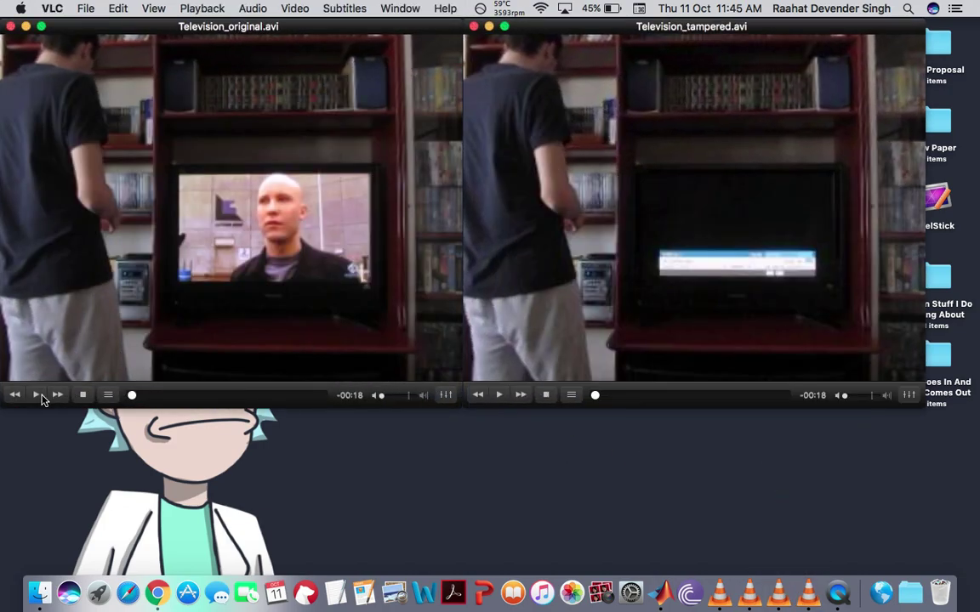
pyautogui.click(36, 395)
pyautogui.click(499, 395)
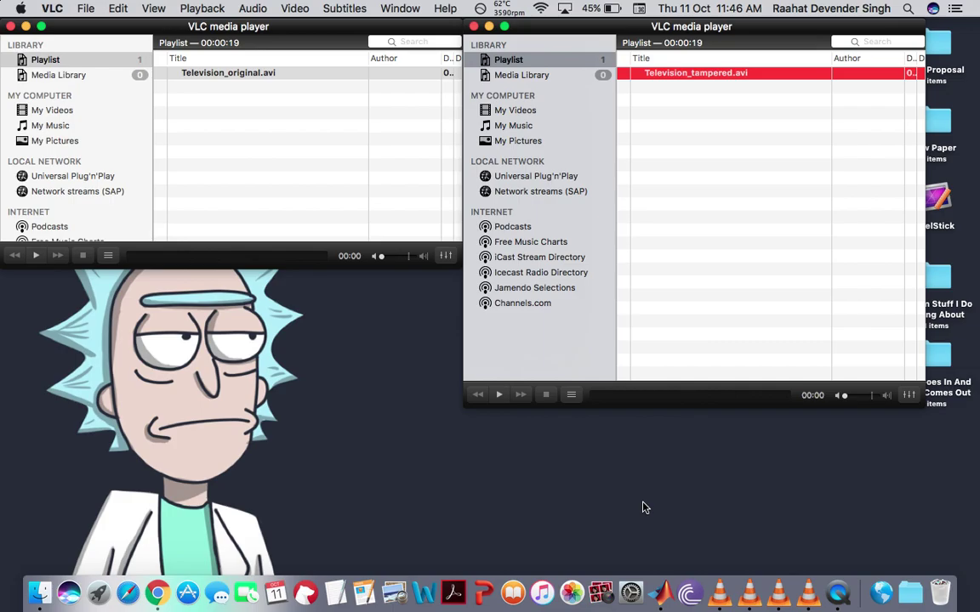
# Switch to MATLAB, select Tv_tampered.mat and run implay(tempn) to open the Movie Player.
pyautogui.click(659, 593)
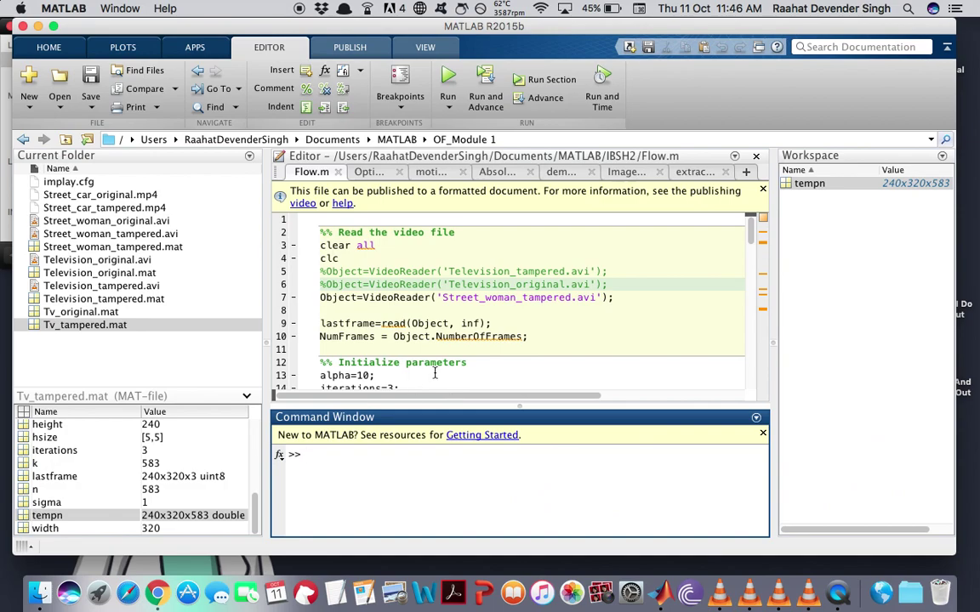
pyautogui.click(80, 325)
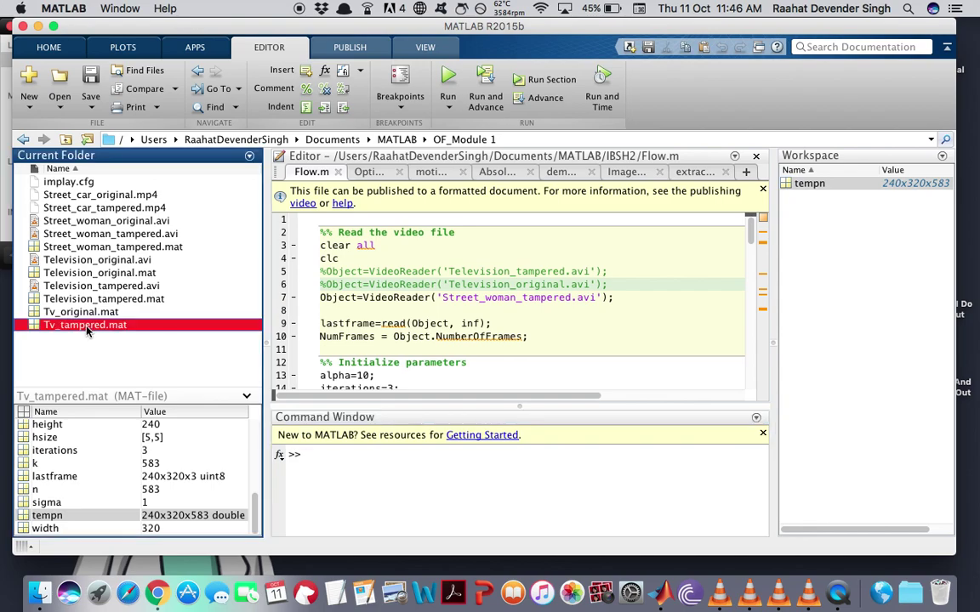
pyautogui.click(324, 456)
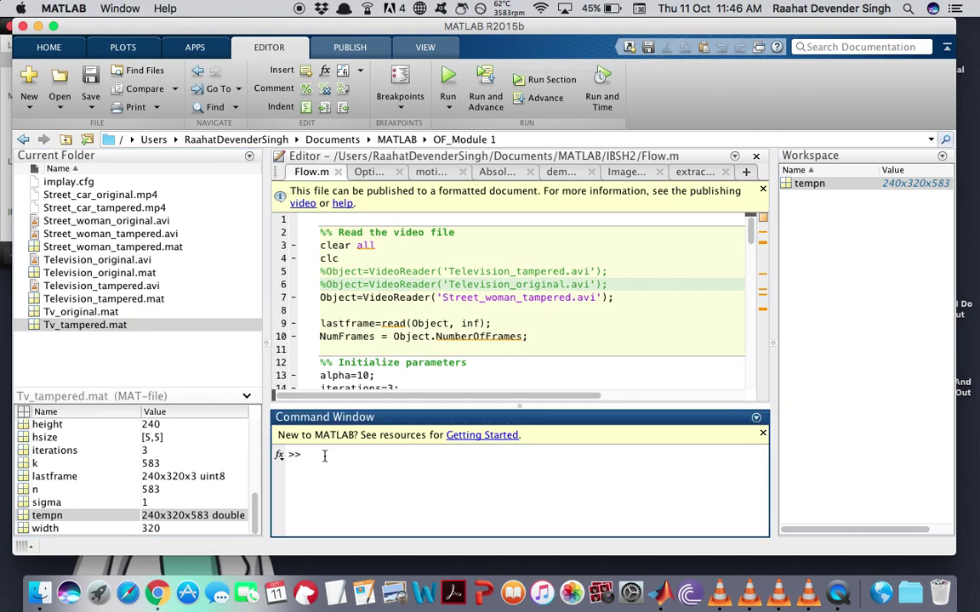
pyautogui.write('implay(tempn)')
pyautogui.press('Return')
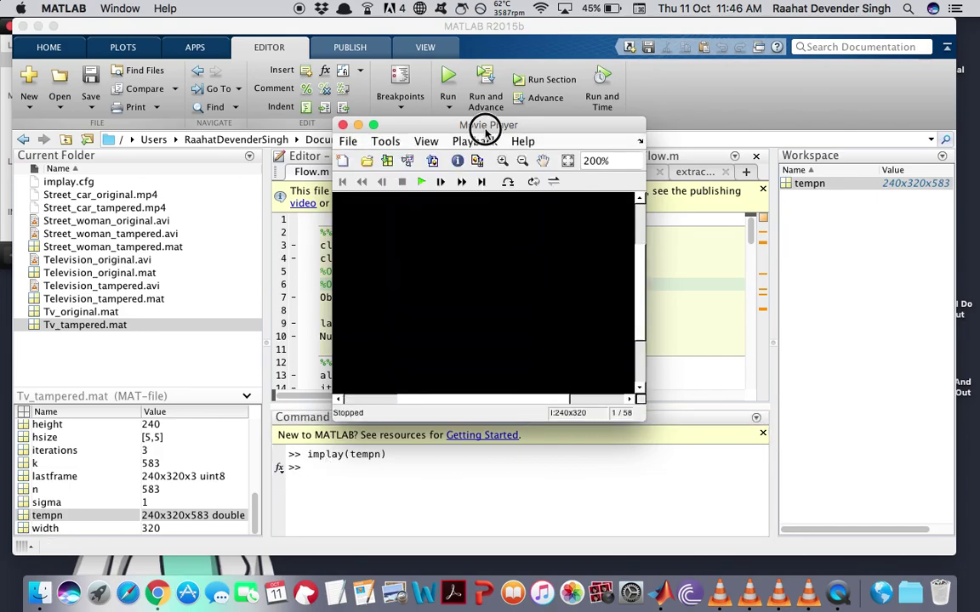
# Move and enlarge the Movie Player, then play the tampered Television optical-flow frames.
pyautogui.moveTo(486, 126); pyautogui.dragTo(286, 90)
pyautogui.moveTo(434, 384); pyautogui.dragTo(787, 509)
pyautogui.click(213, 147)
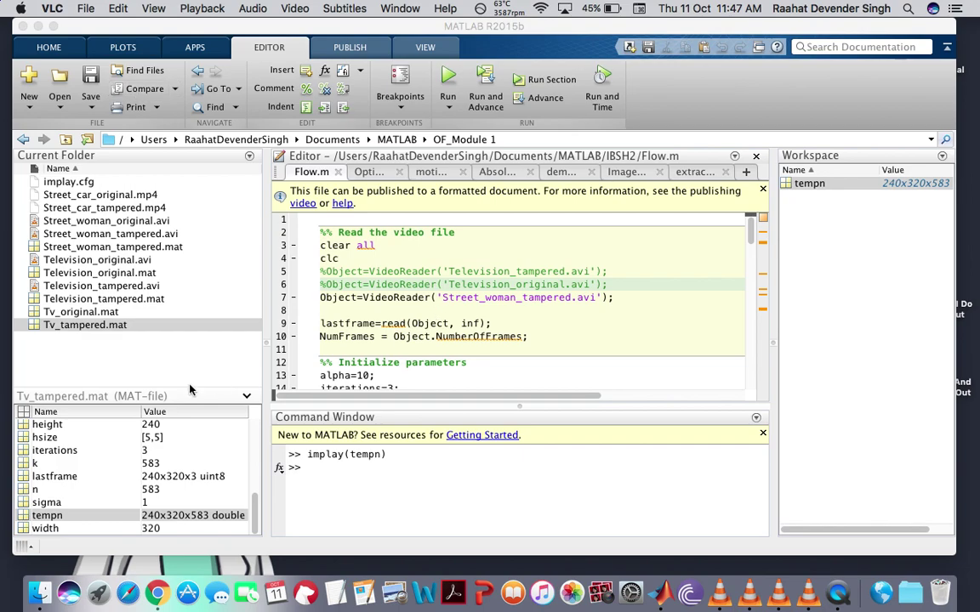
# Select Tv_original.mat and load its tempn variable into the workspace.
pyautogui.click(74, 313)
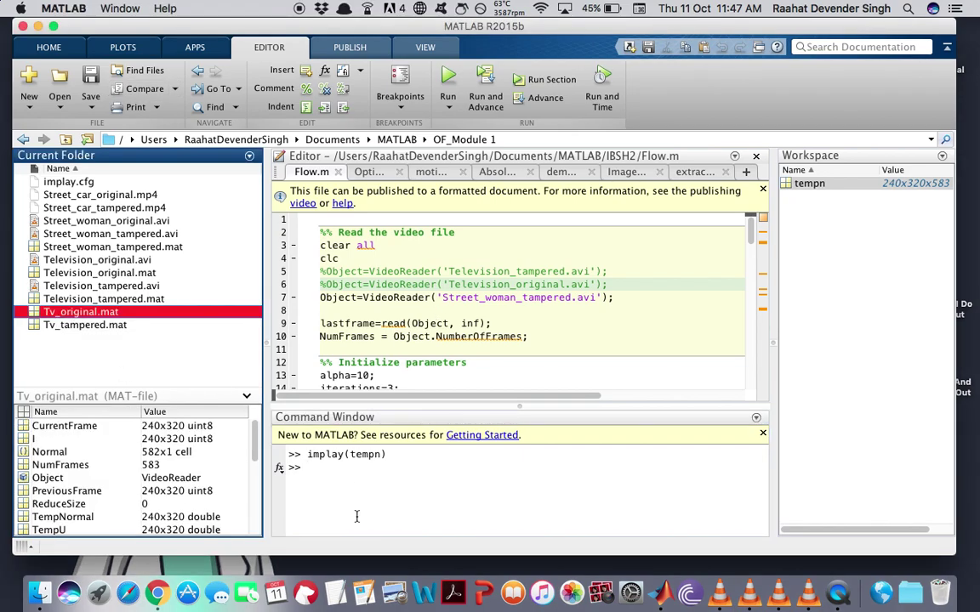
pyautogui.scroll(-5, 100, 460)
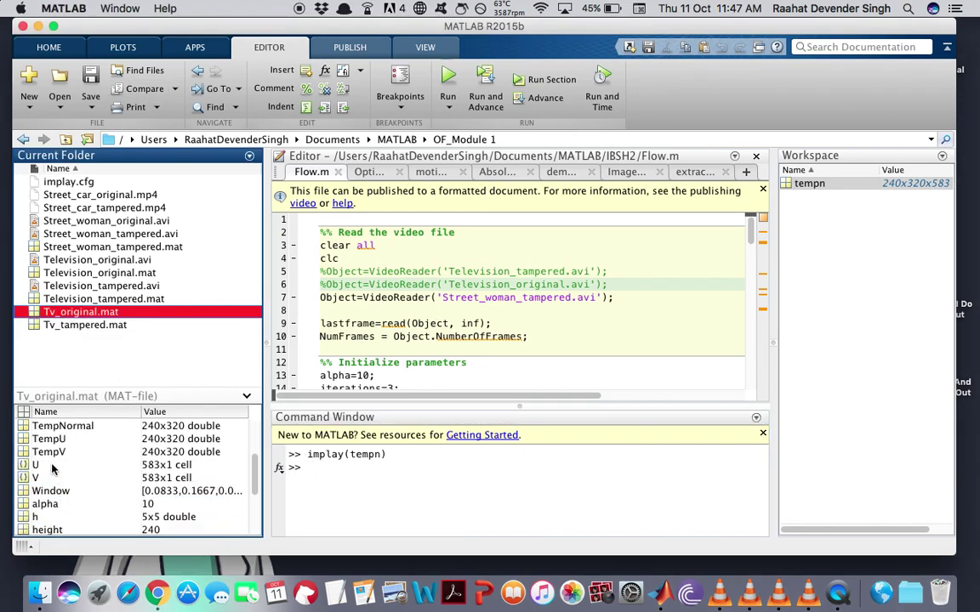
pyautogui.scroll(-1, 59, 522)
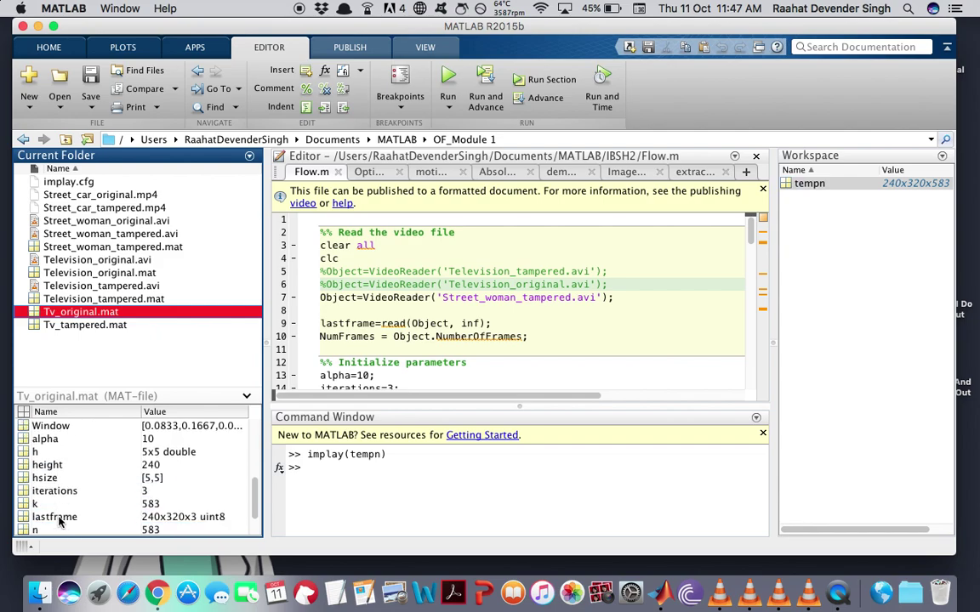
pyautogui.scroll(3, 59, 522)
pyautogui.scroll(-5, 57, 522)
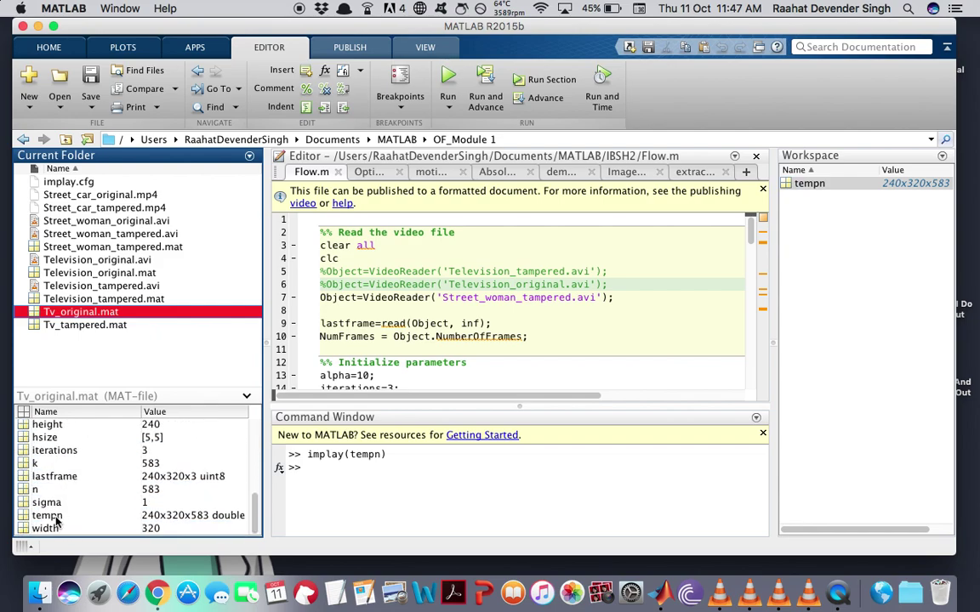
pyautogui.doubleClick(53, 517)
# Run implay(tempn) in the Command Window to open a new Movie Player.
pyautogui.click(328, 483)
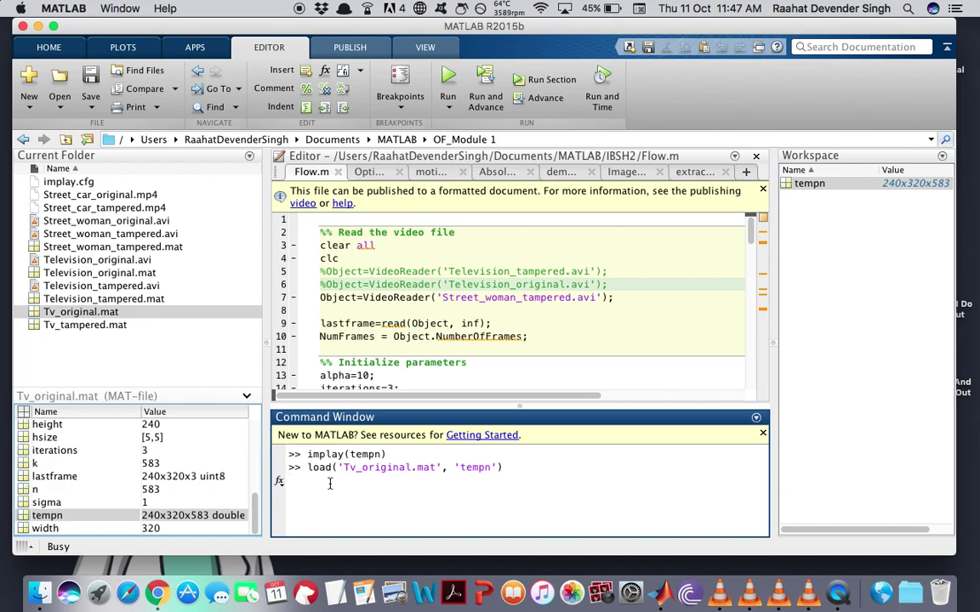
pyautogui.write('implay(tempn')
pyautogui.press('Return')
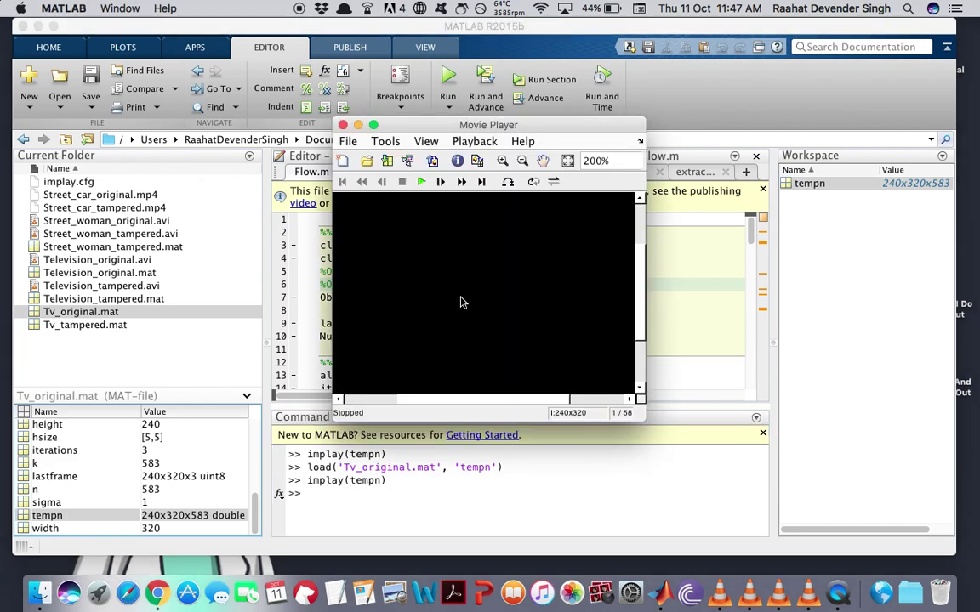
# Move and enlarge the Movie Player and play the original Television flow frames.
pyautogui.moveTo(409, 125); pyautogui.dragTo(200, 72)
pyautogui.moveTo(441, 372); pyautogui.dragTo(732, 468)
pyautogui.click(220, 129)
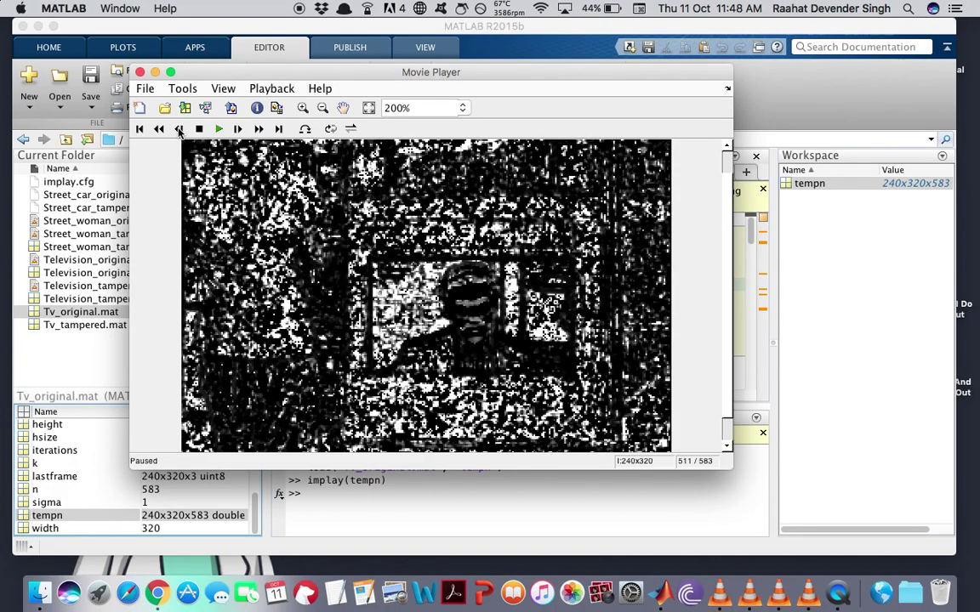
pyautogui.click(179, 128)
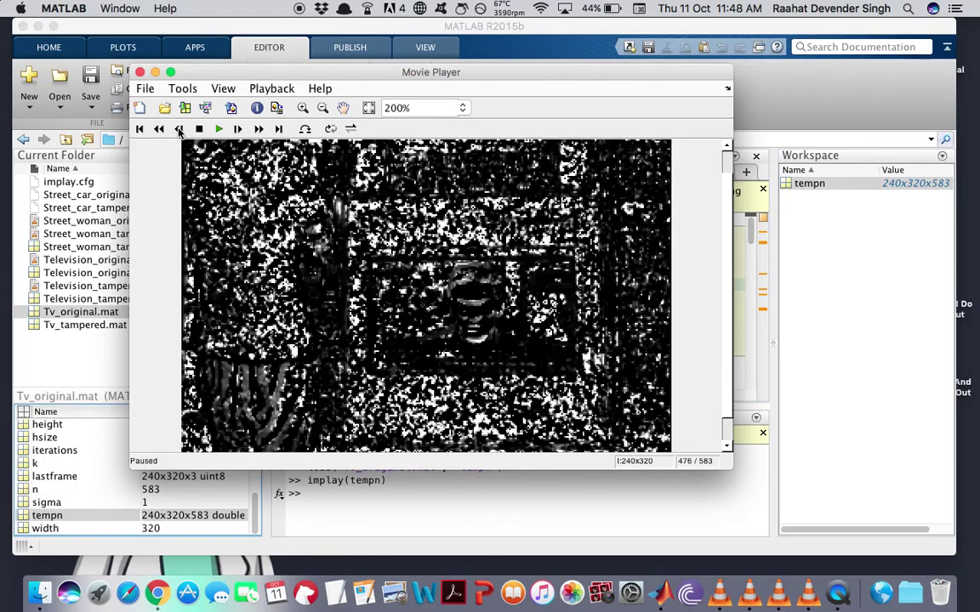
pyautogui.click(179, 129)
pyautogui.click(178, 128)
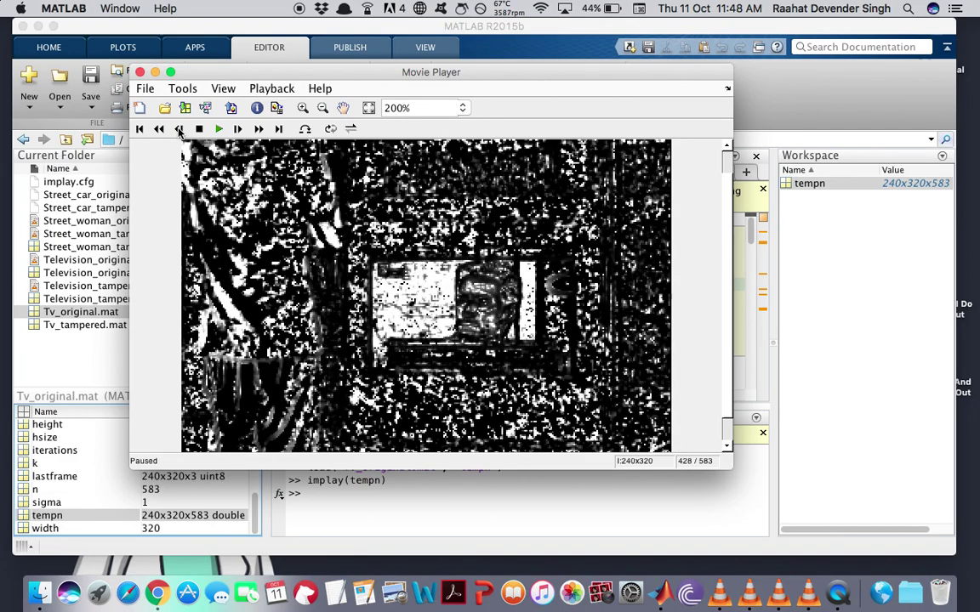
# Step back repeatedly through the flow frames around 410–520 to inspect them.
pyautogui.click(179, 128)
pyautogui.click(178, 129)
pyautogui.click(179, 128)
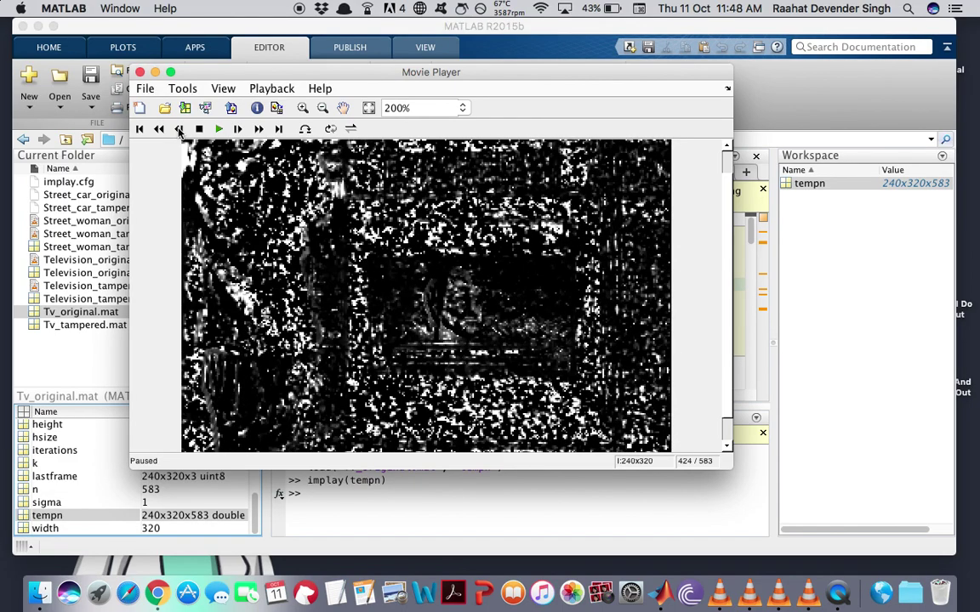
pyautogui.tripleClick(179, 128)
pyautogui.tripleClick(179, 128)
pyautogui.tripleClick(179, 129)
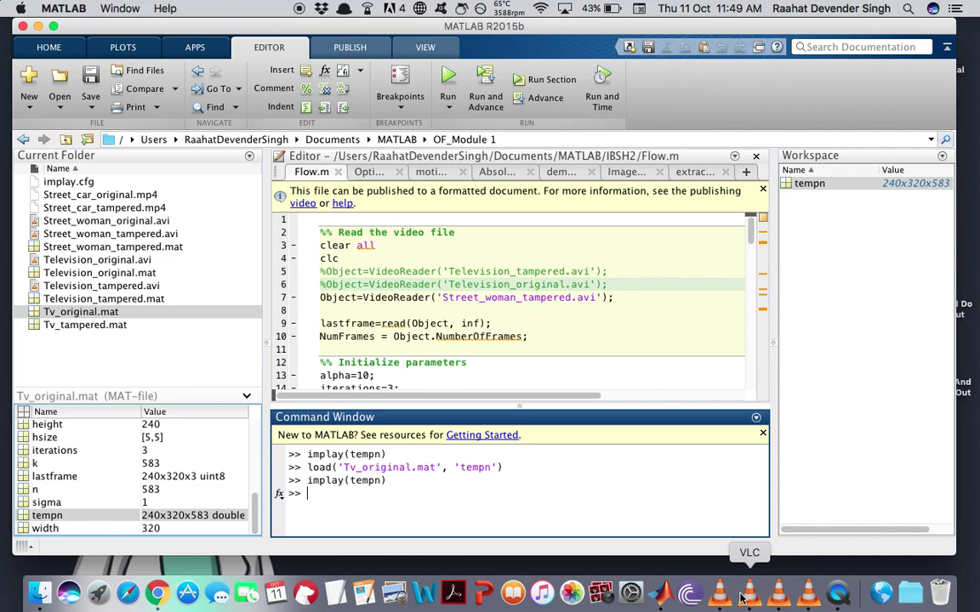
# Play Street_woman_original.avi and Street_woman_tampered.avi side by side in VLC, then return to MATLAB.
pyautogui.click(721, 595)
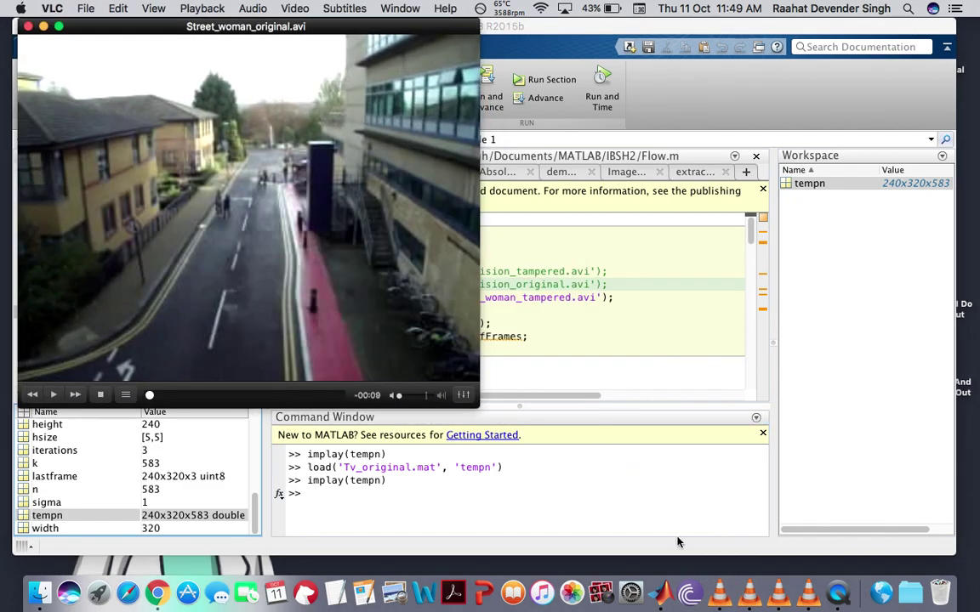
pyautogui.click(747, 595)
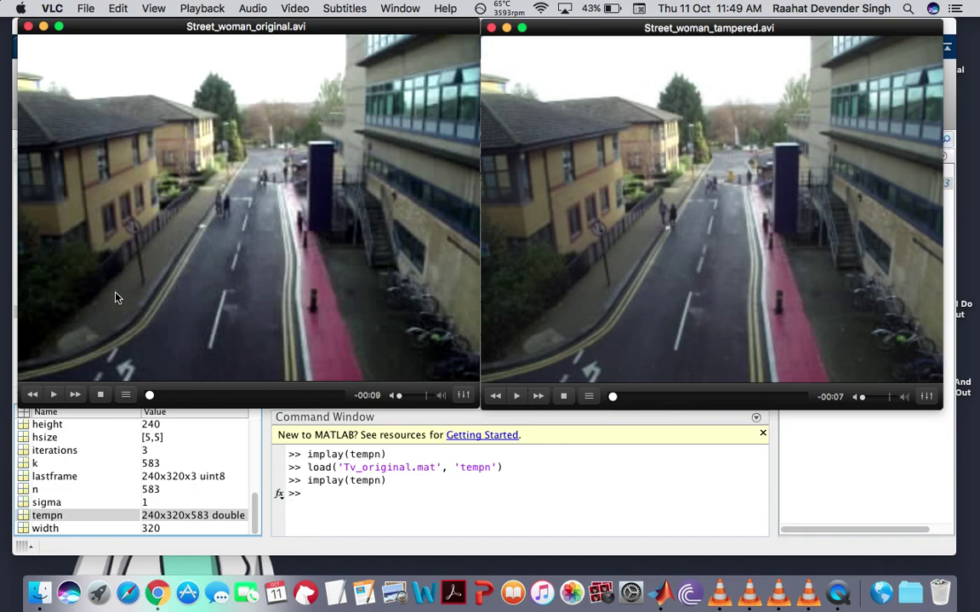
pyautogui.click(56, 395)
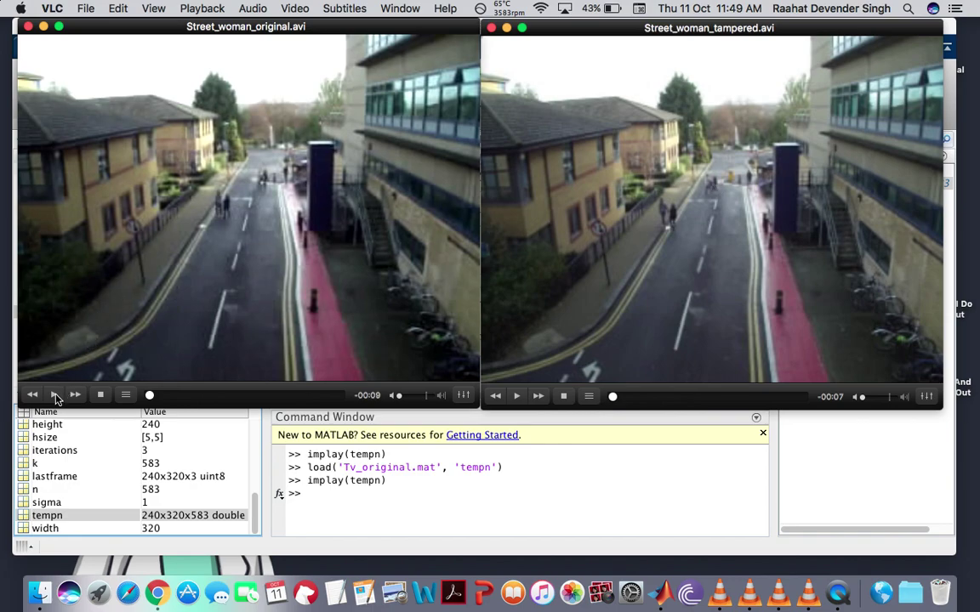
pyautogui.click(517, 396)
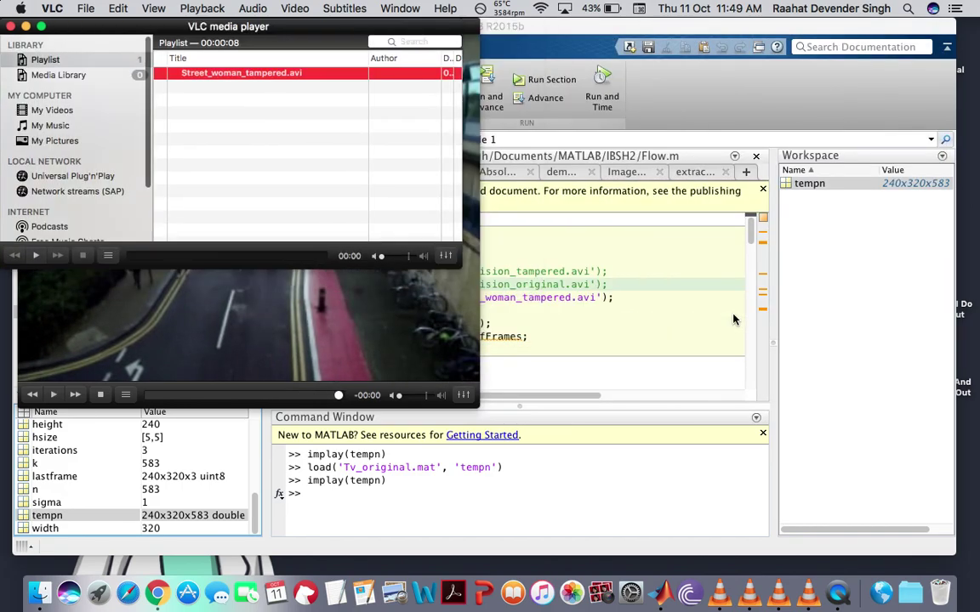
pyautogui.click(583, 335)
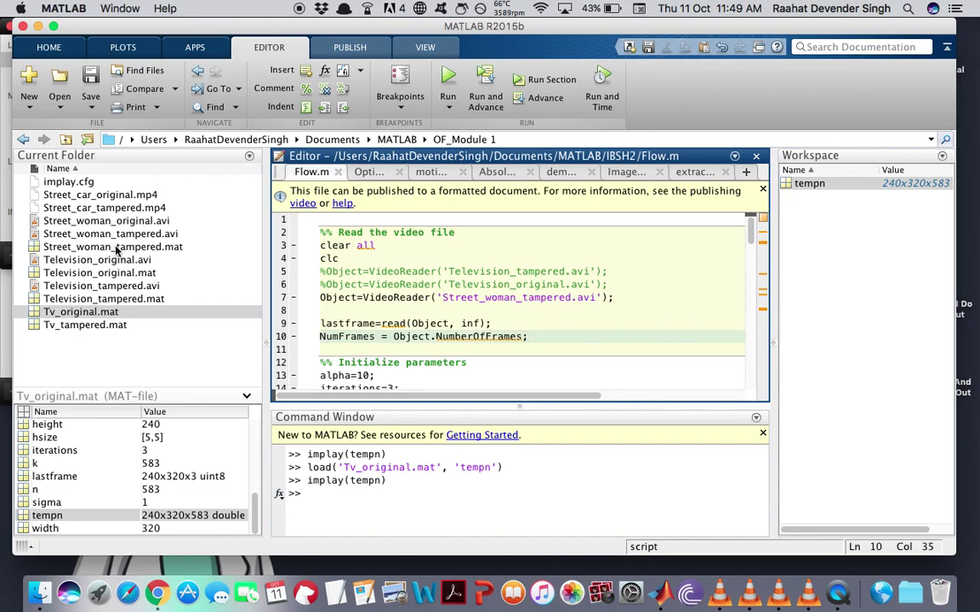
# Select Street_woman_tampered.mat and load its 240x320x266 tempn variable.
pyautogui.click(146, 248)
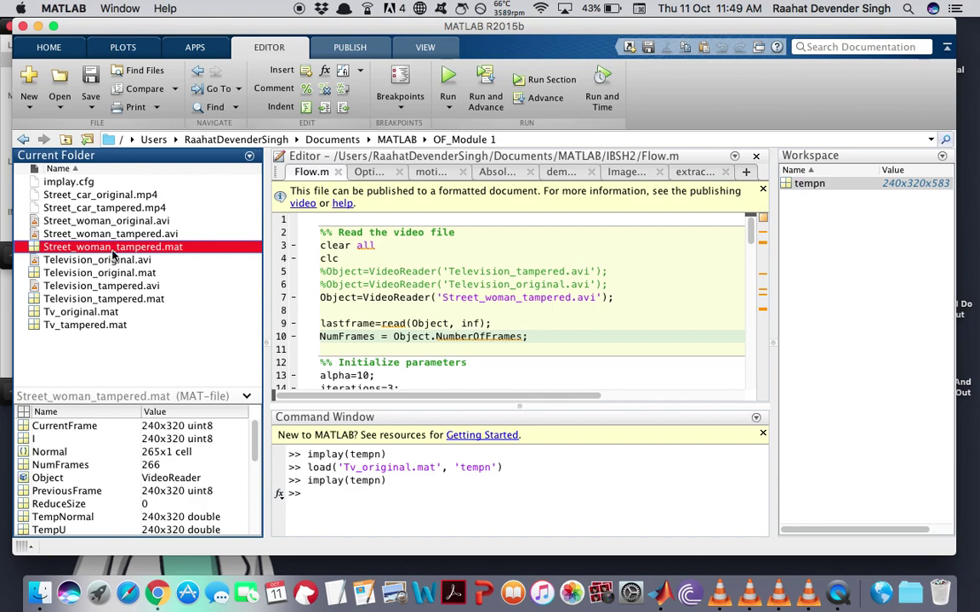
pyautogui.scroll(-10, 132, 508)
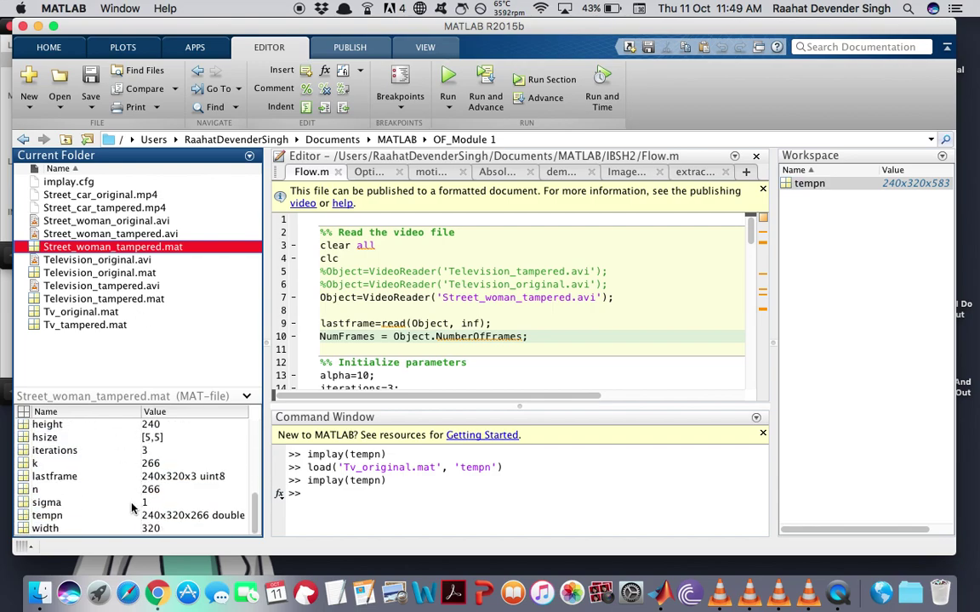
pyautogui.doubleClick(50, 515)
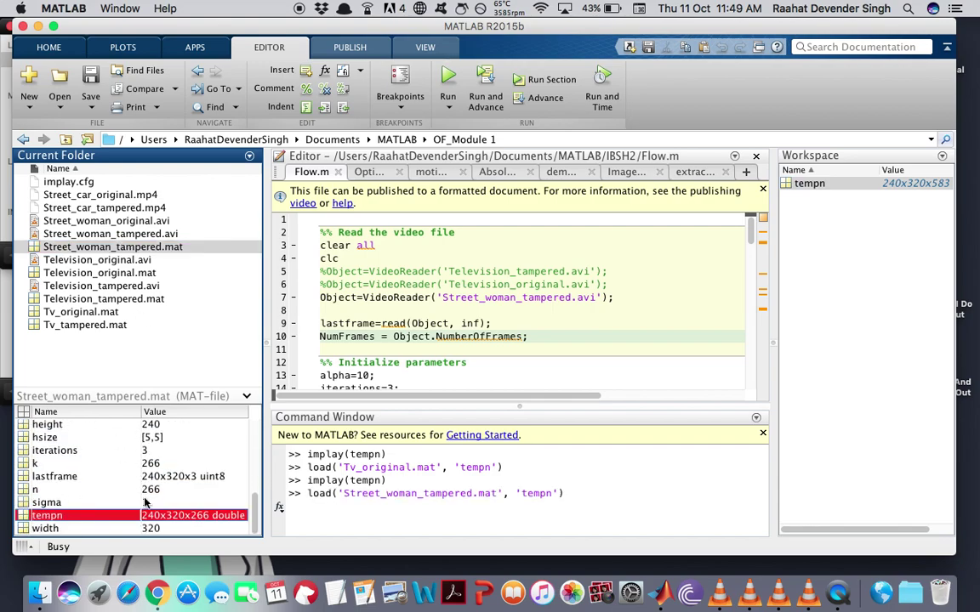
# Run implay(tempn) in the Command Window to open the frames in a Movie Player.
pyautogui.click(300, 519)
pyautogui.write('implay()')
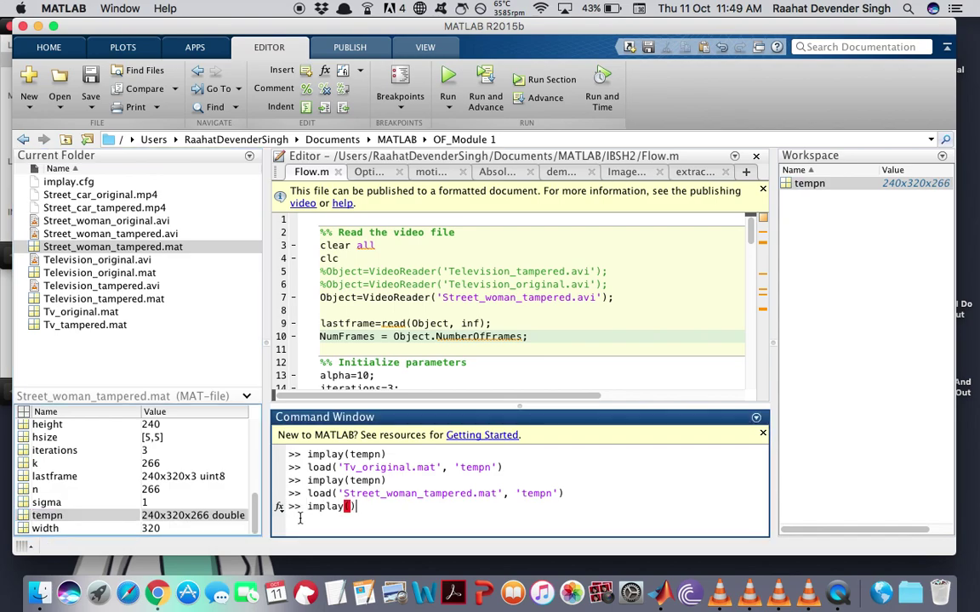
pyautogui.press('Left')
pyautogui.write('tempn')
pyautogui.press('End')
pyautogui.press('Return')
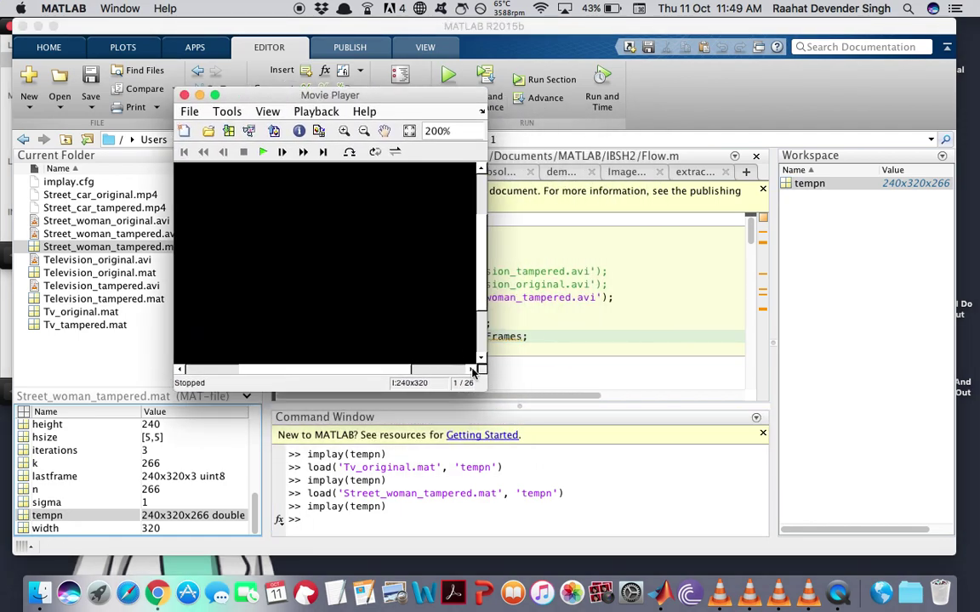
# Enlarge the Movie Player and play the Street_woman tampered flow frames through 266/266.
pyautogui.moveTo(483, 381); pyautogui.dragTo(784, 525)
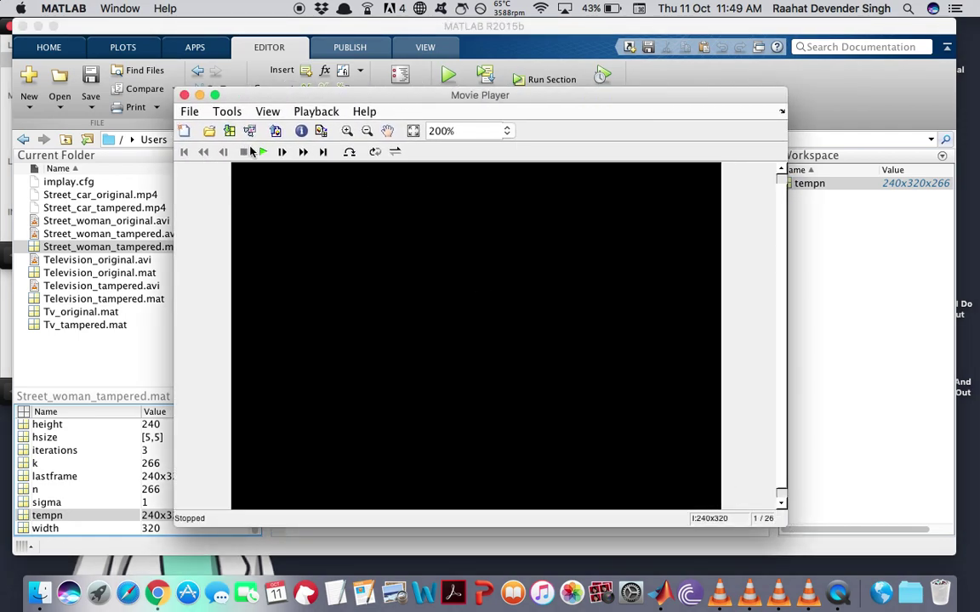
pyautogui.click(263, 152)
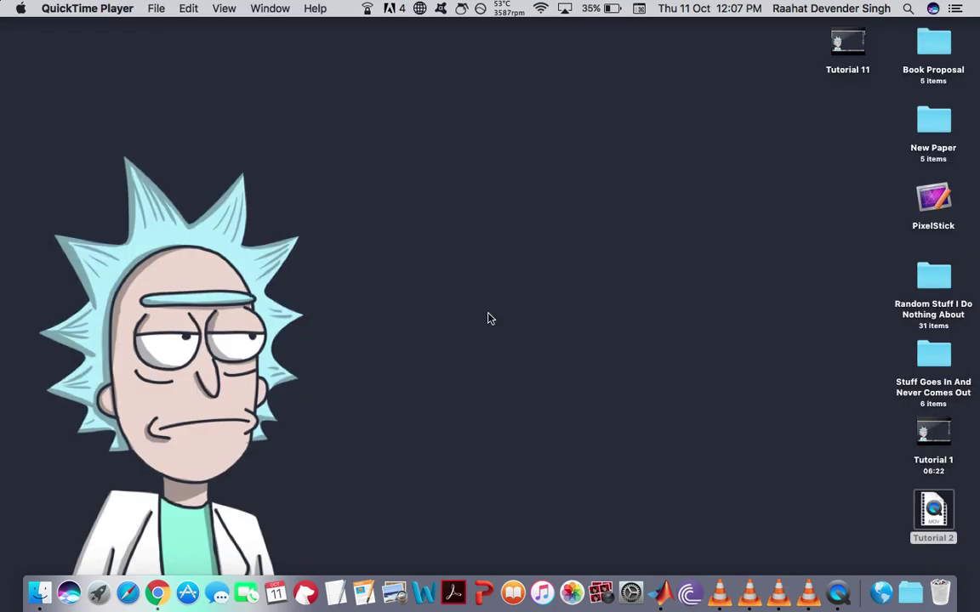
pyautogui.click(213, 463)
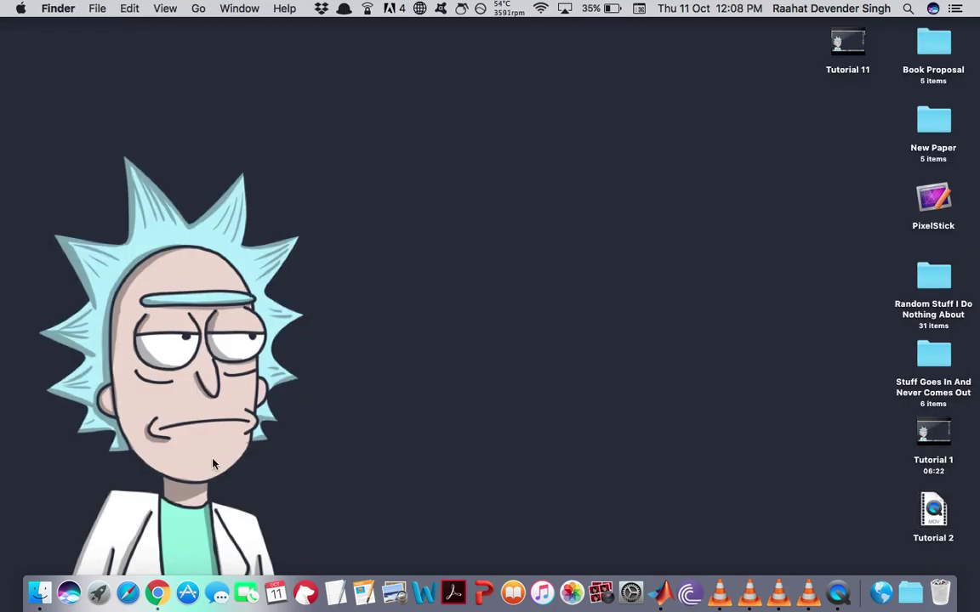